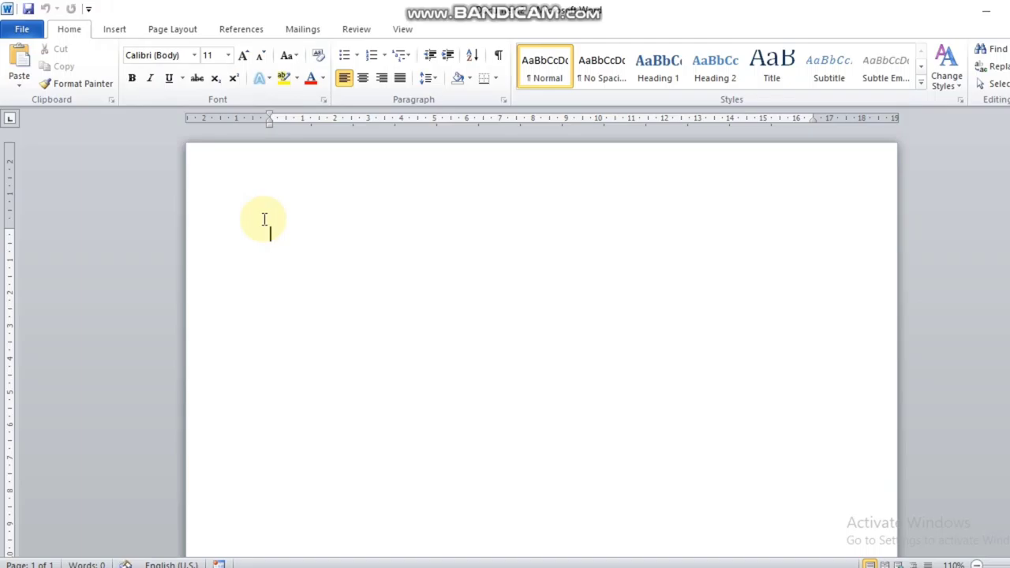
# - Show the Insert ribbon options and place the cursor in the empty blank document
pyautogui.click(106, 32)
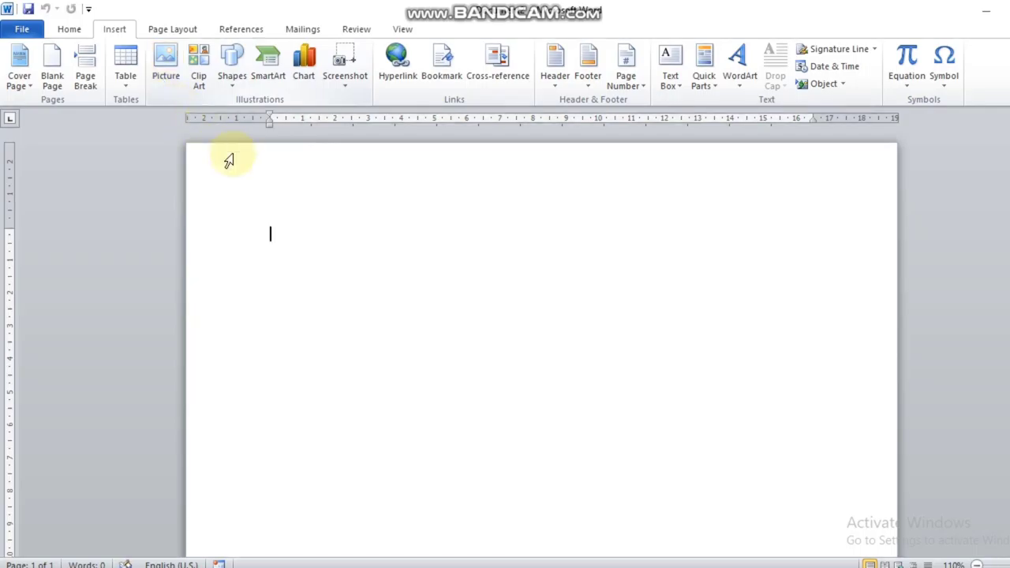
pyautogui.click(293, 231)
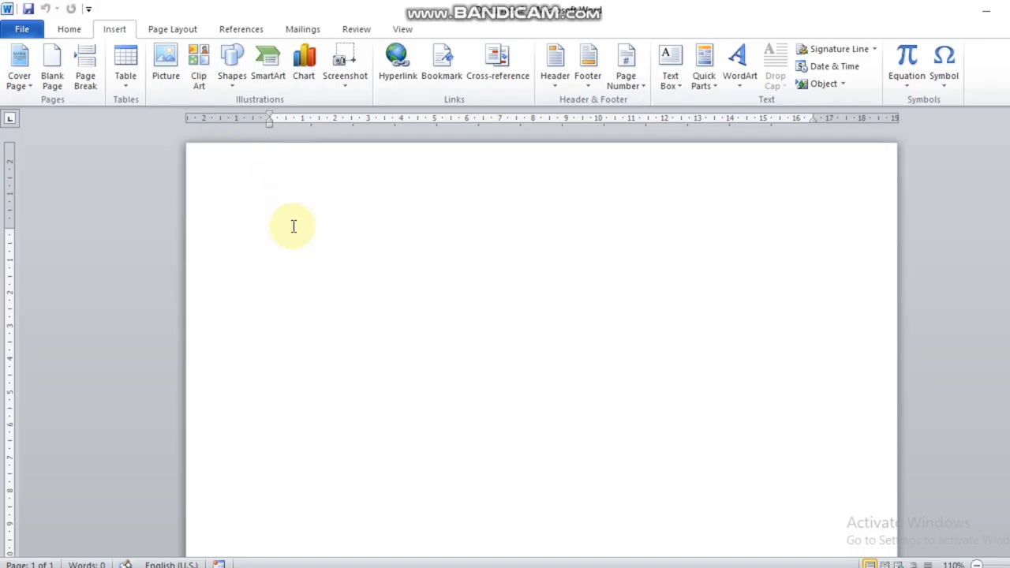
# - Type the title 'BERWISATA DI TANAH LOT' and start a new line below it
pyautogui.click(299, 230)
pyautogui.write('BERW')
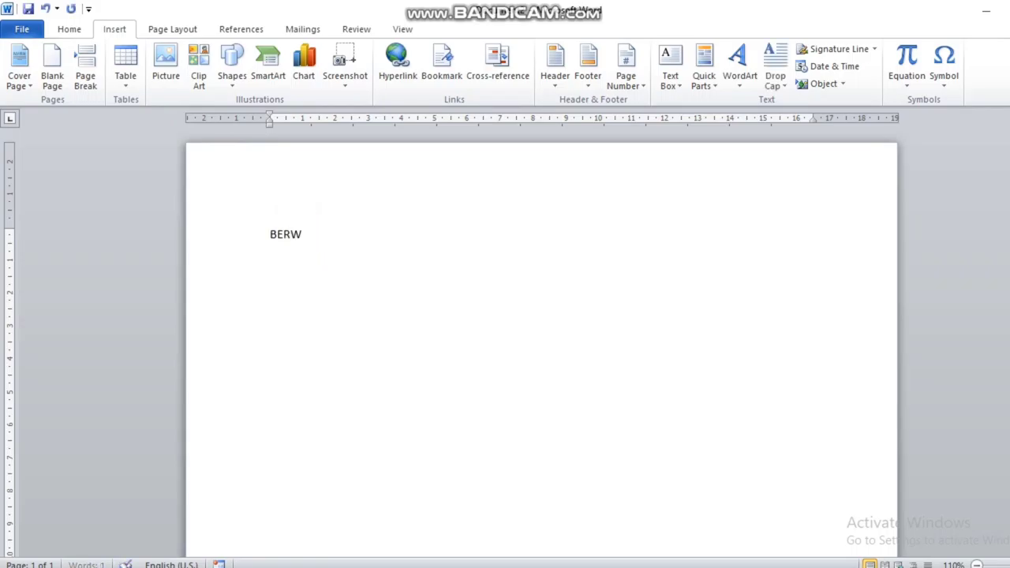
pyautogui.write('ISATA D')
pyautogui.write('I TANAH')
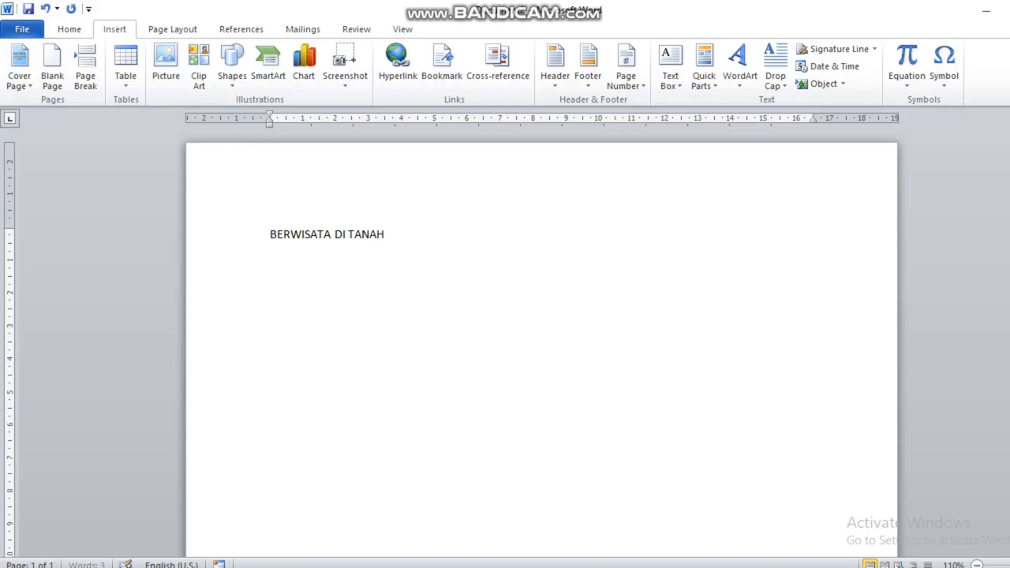
pyautogui.write(' LOT')
pyautogui.press('Return')
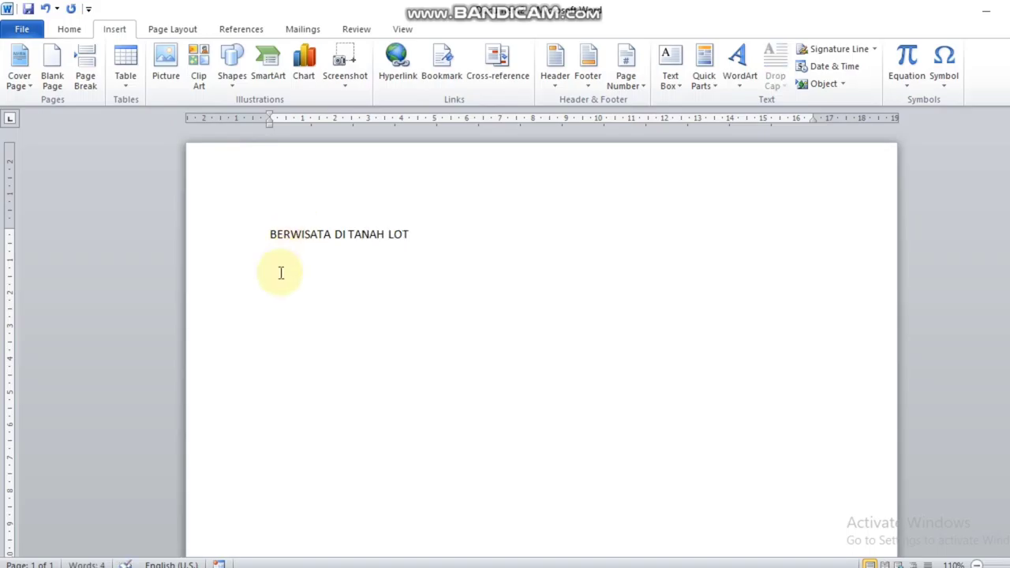
# - Center the title on the page and make it bold
pyautogui.click(230, 232)
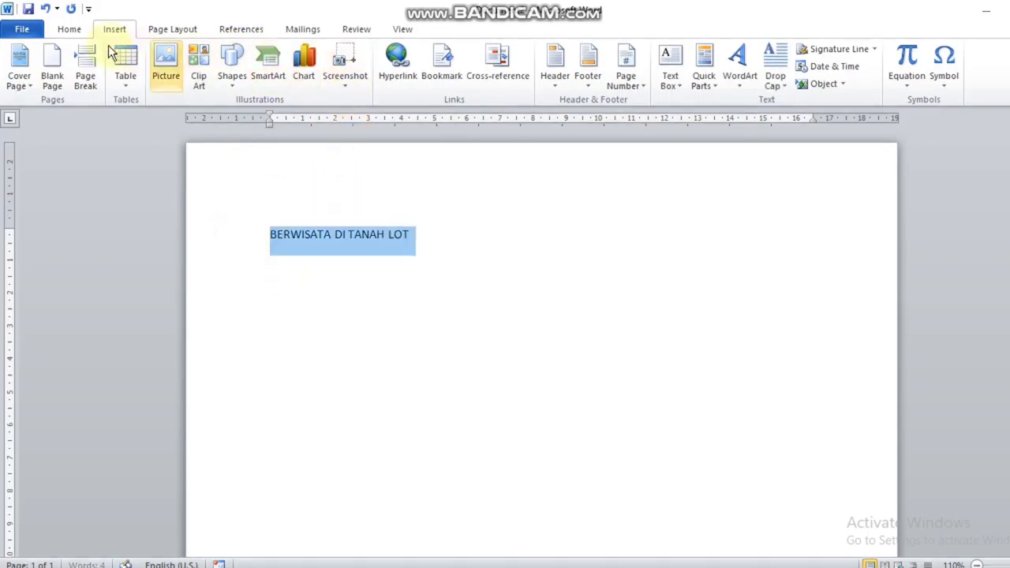
pyautogui.click(69, 29)
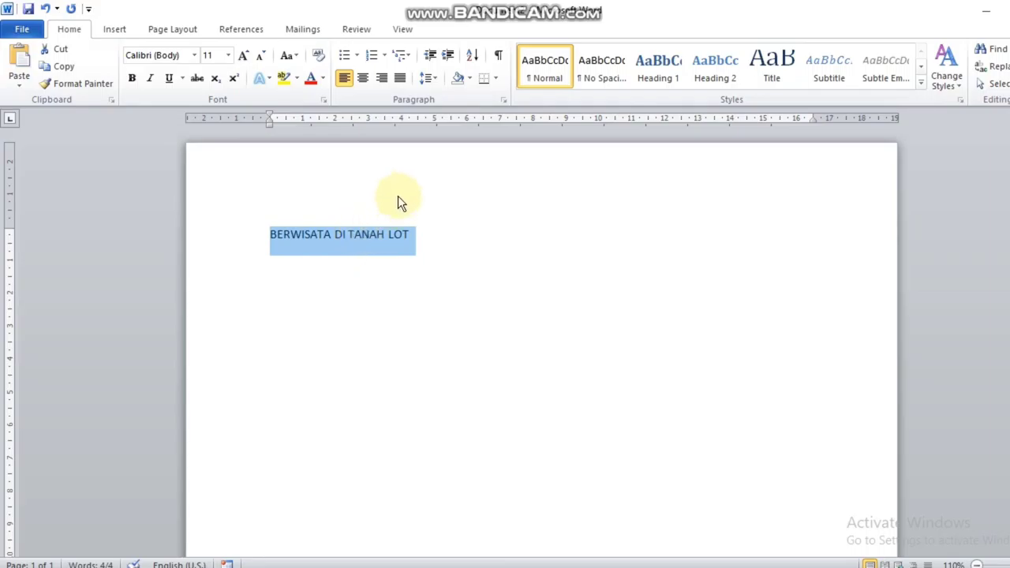
pyautogui.click(366, 80)
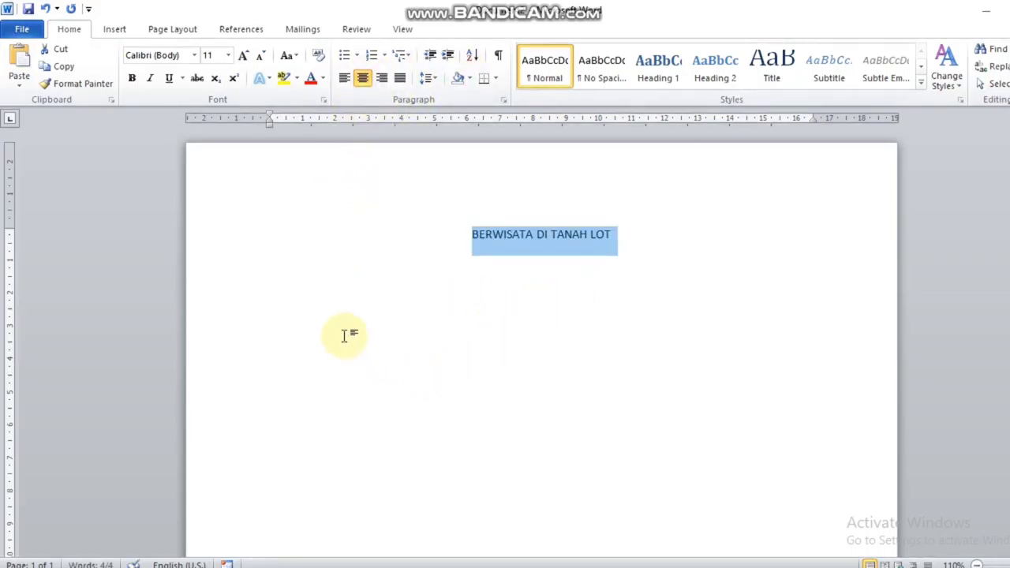
pyautogui.click(313, 300)
pyautogui.click(240, 233)
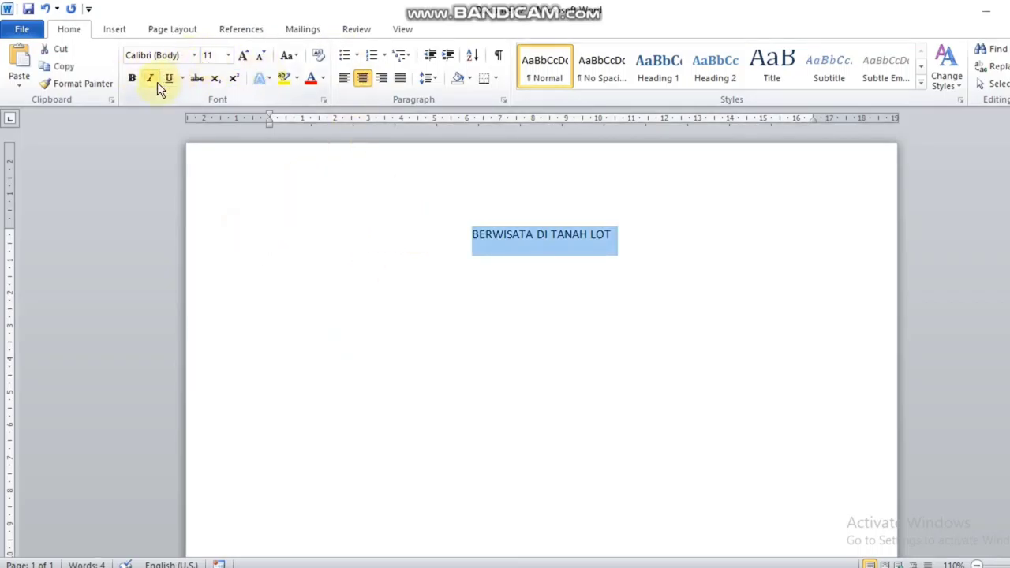
pyautogui.click(130, 78)
pyautogui.click(257, 278)
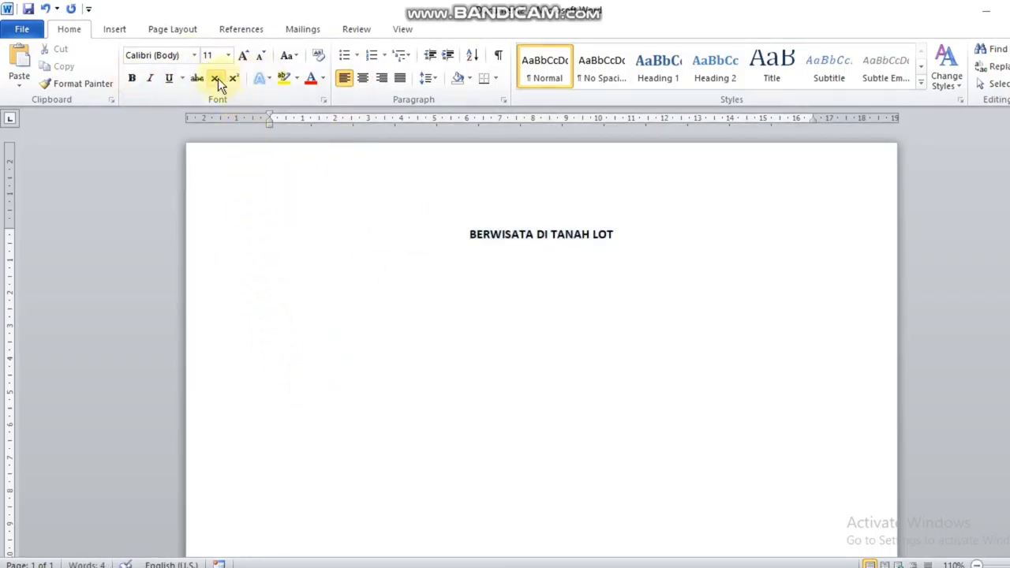
# - Set the title to size 22 in Times New Roman
pyautogui.click(214, 236)
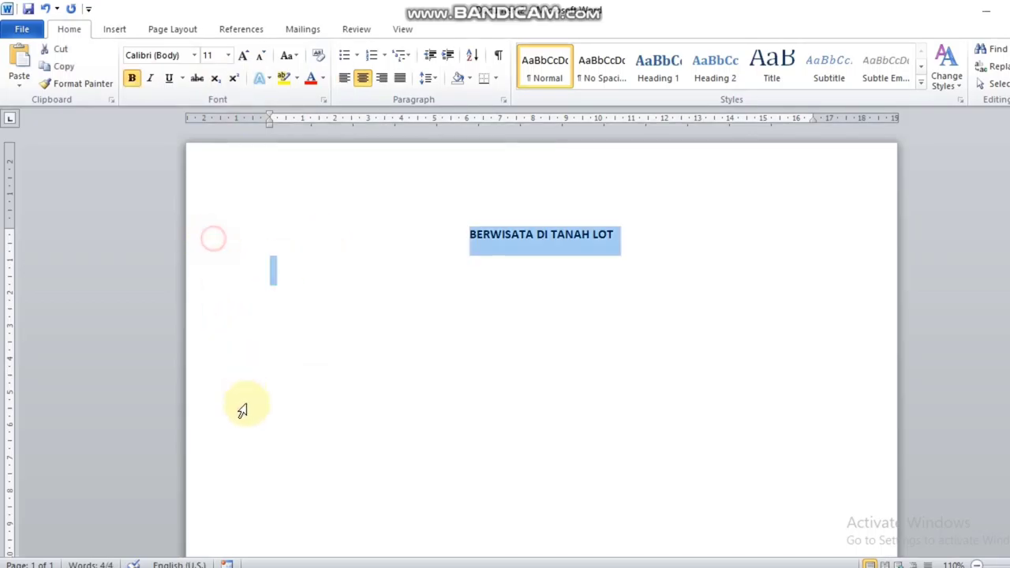
pyautogui.click(227, 57)
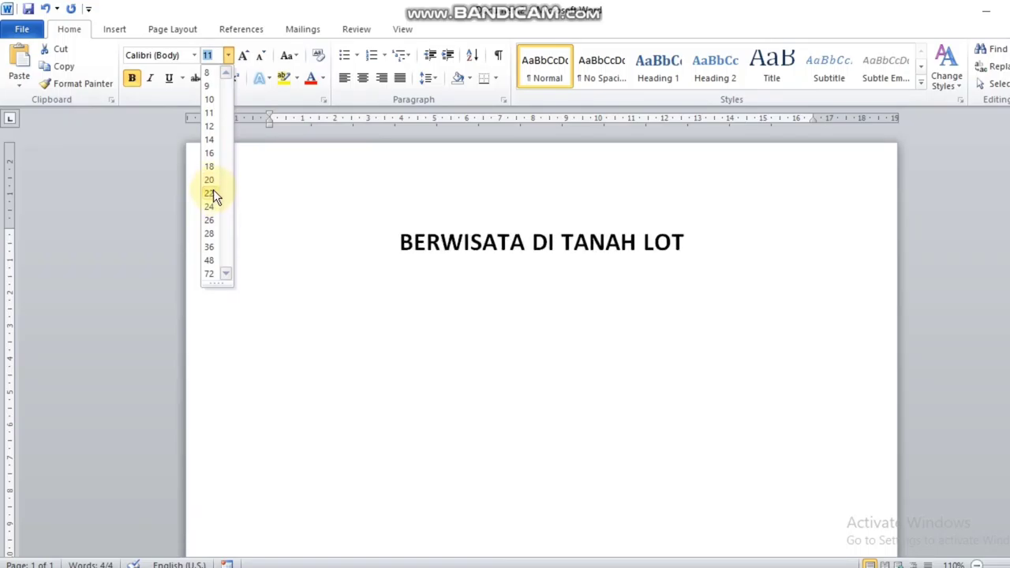
pyautogui.click(213, 191)
pyautogui.click(195, 56)
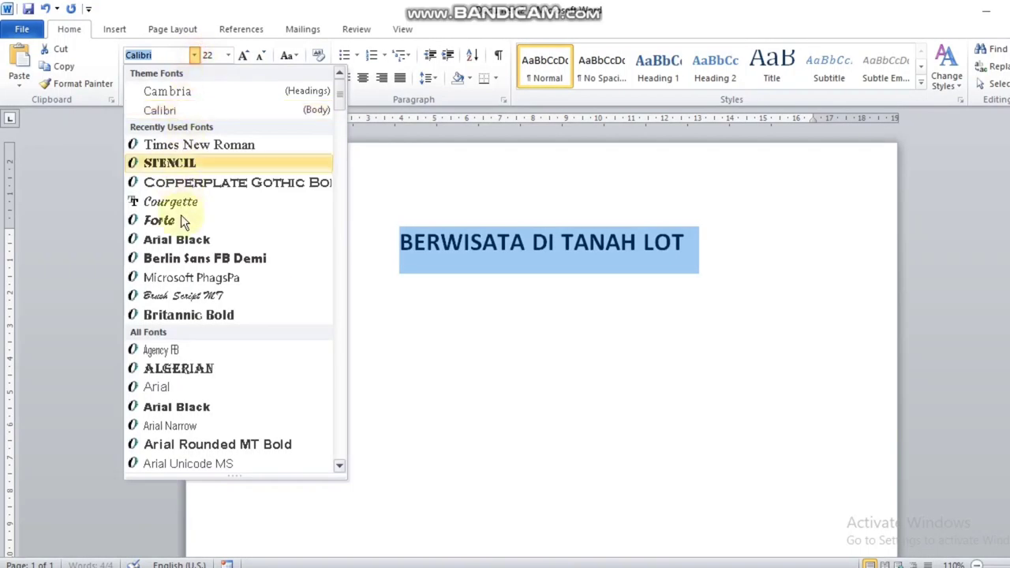
pyautogui.click(265, 146)
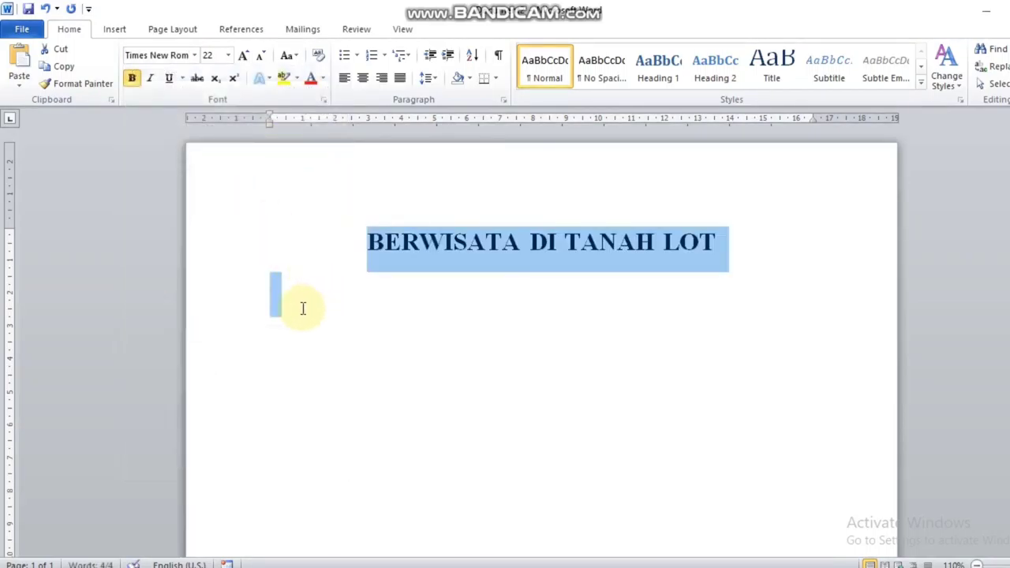
pyautogui.click(282, 315)
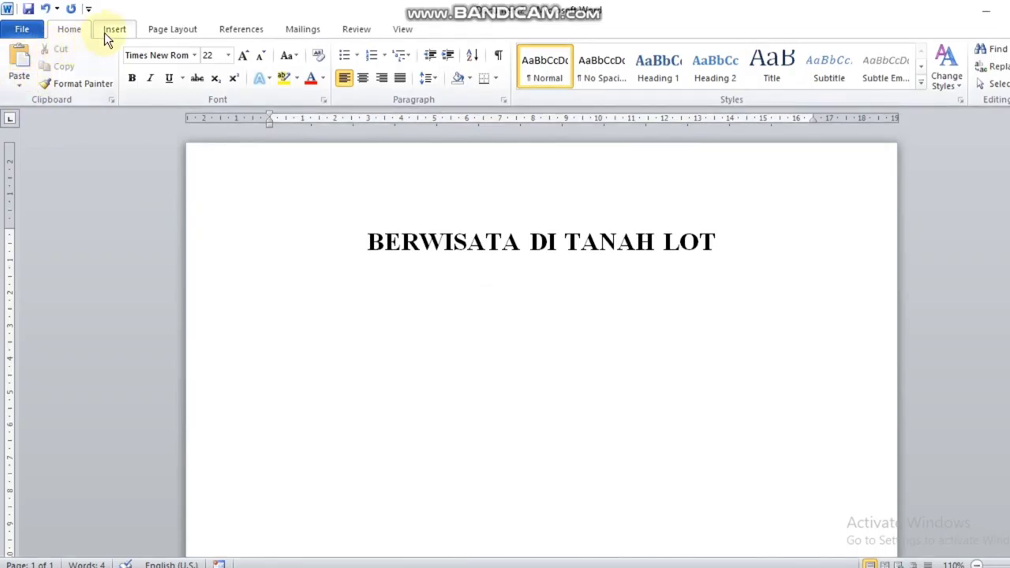
# - Show the Insert ribbon options with the cursor on the empty line under the title
pyautogui.click(106, 33)
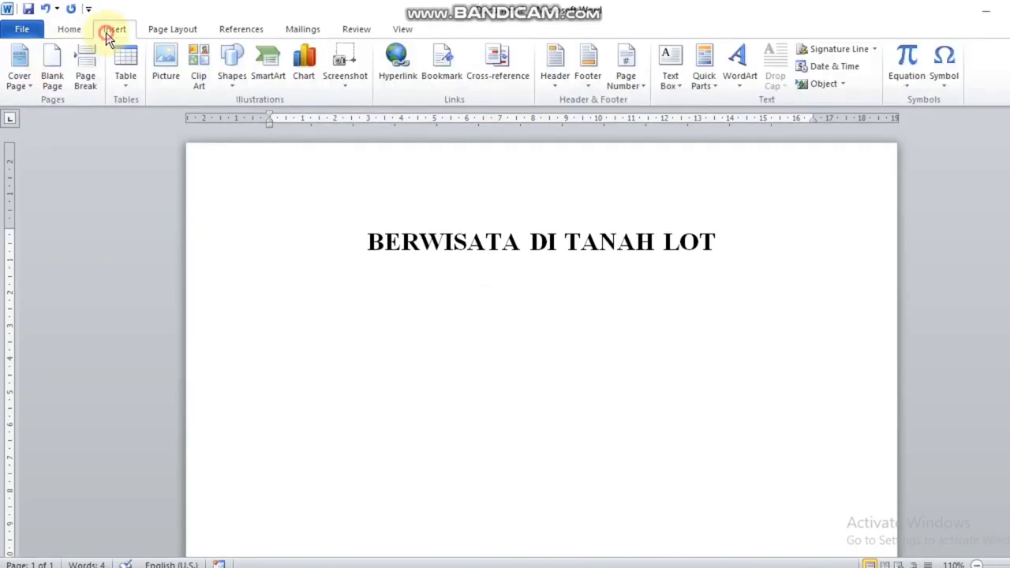
# - Insert the picture tanah lot.jpg from the Pictures folder below the title
pyautogui.click(163, 64)
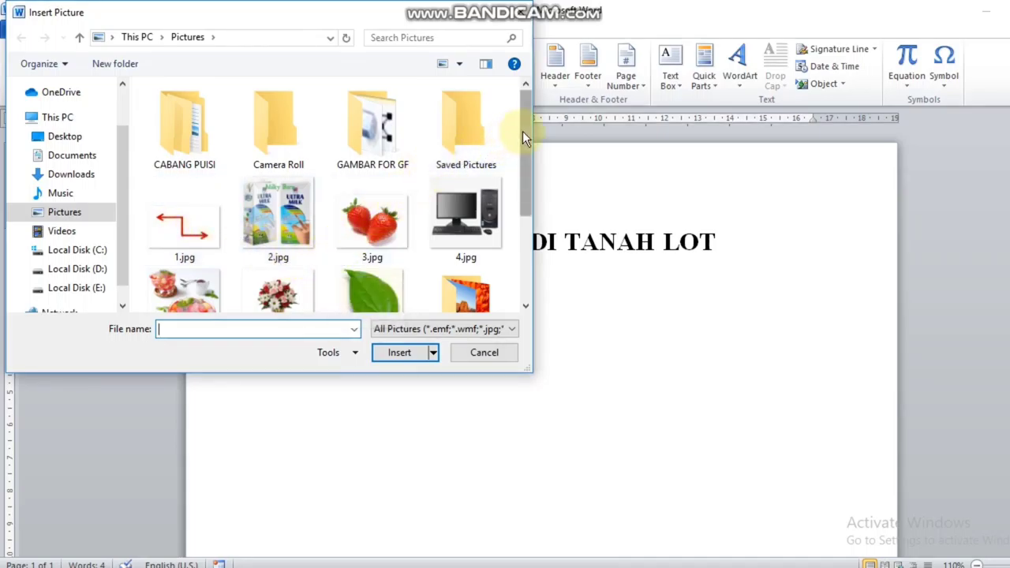
pyautogui.moveTo(523, 131)
pyautogui.mouseDown()
pyautogui.moveTo(527, 213)
pyautogui.moveTo(527, 197)
pyautogui.mouseUp()
pyautogui.moveTo(533, 157); pyautogui.dragTo(530, 191)
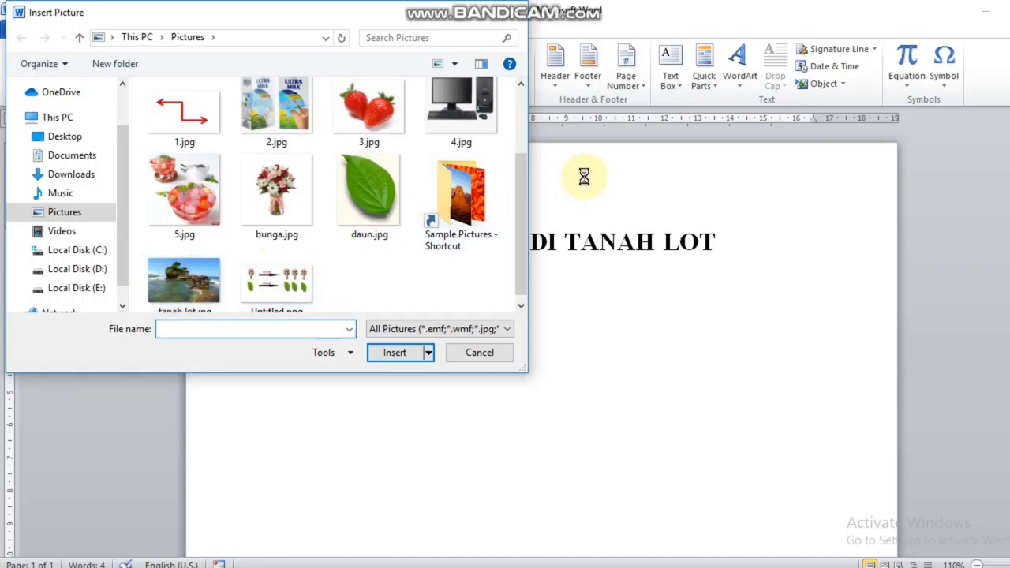
pyautogui.moveTo(519, 210); pyautogui.dragTo(523, 223)
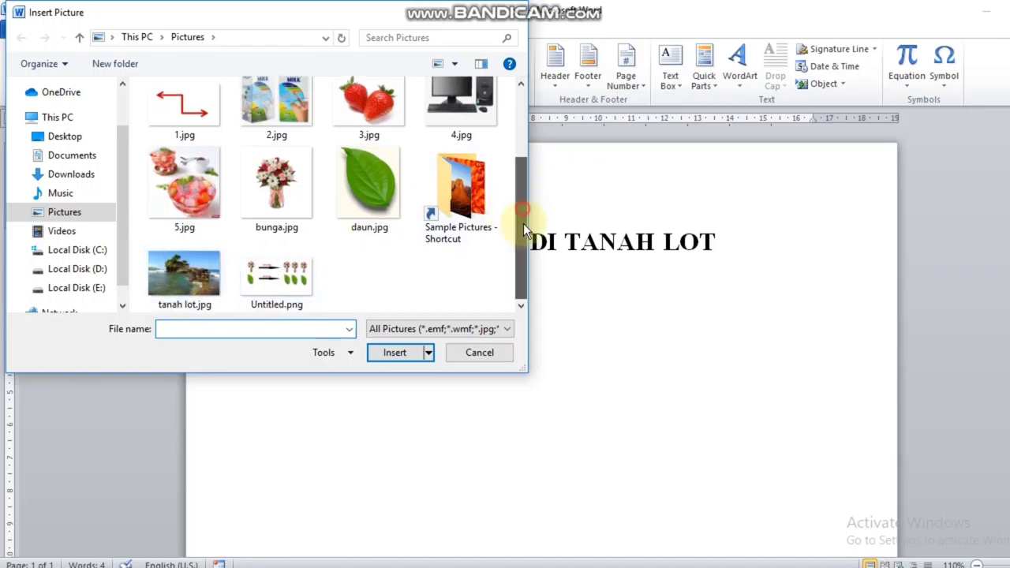
pyautogui.click(179, 279)
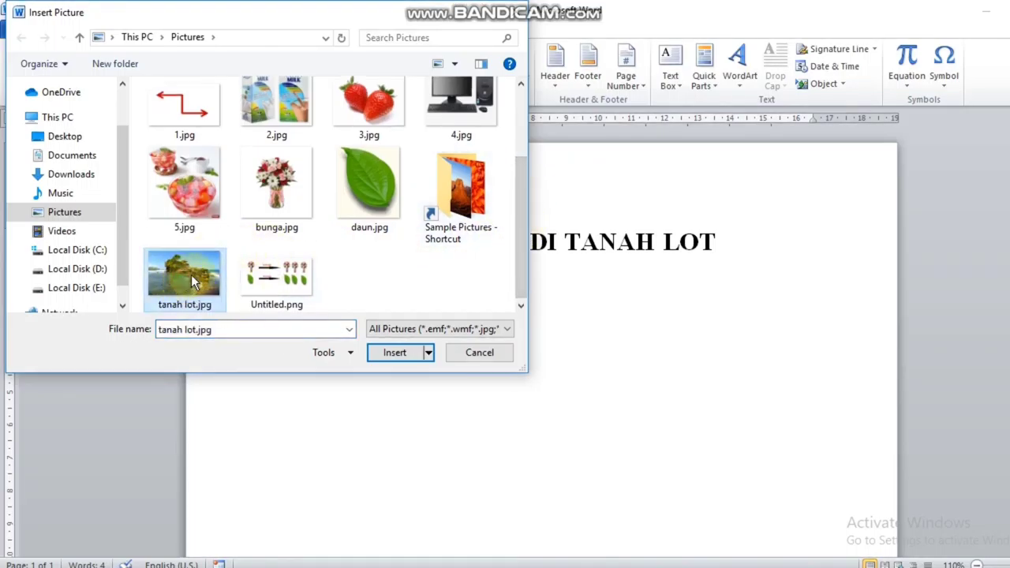
pyautogui.click(398, 356)
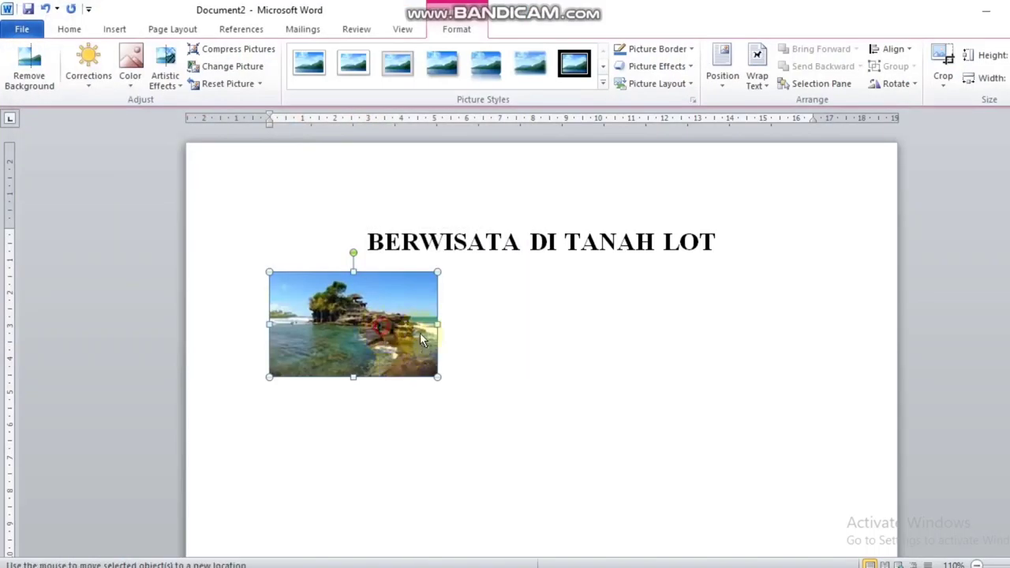
pyautogui.moveTo(420, 341); pyautogui.dragTo(414, 326)
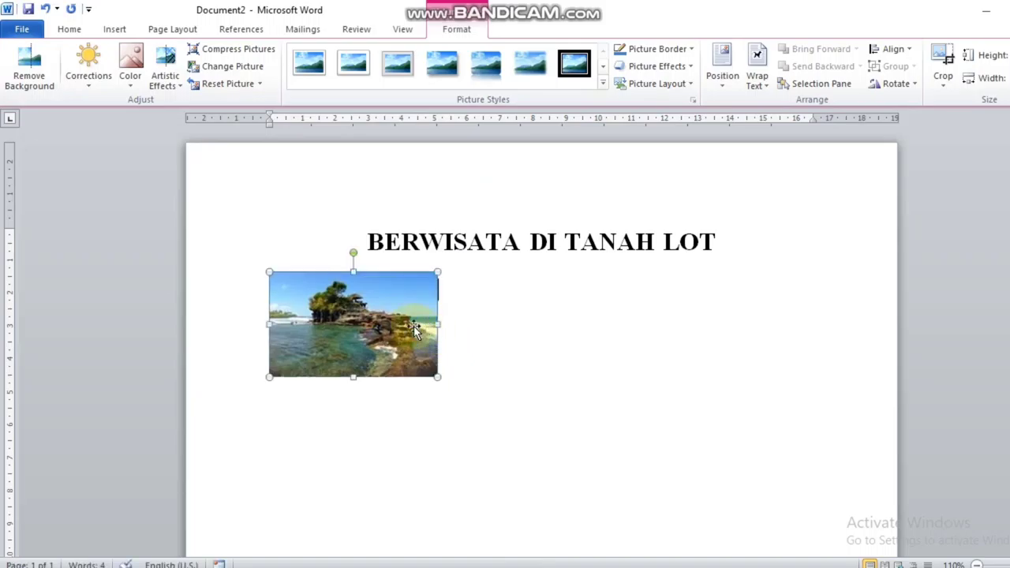
# - Set the Tanah Lot photo to Behind Text wrapping and drag it toward the page centre
pyautogui.click(313, 299)
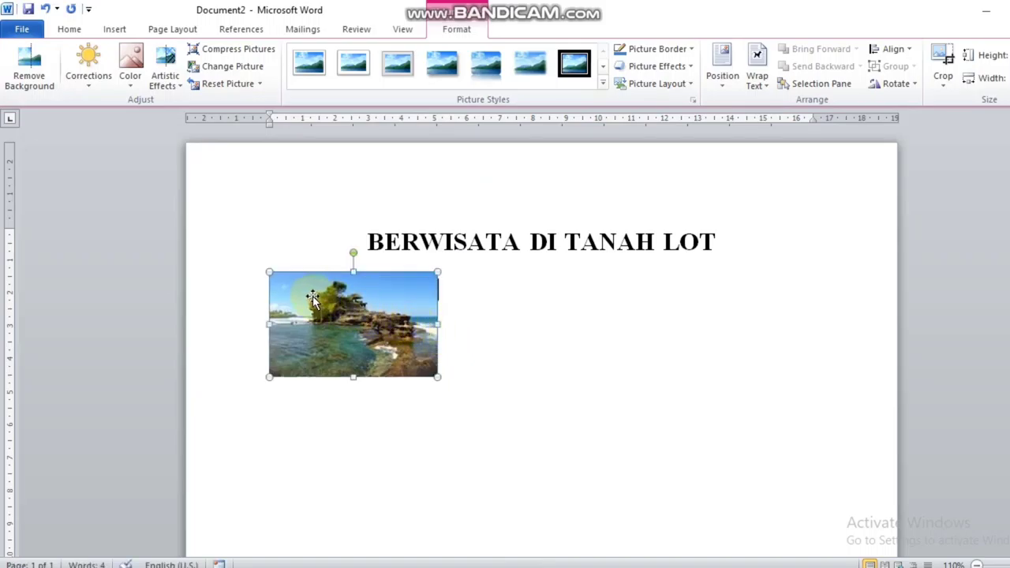
pyautogui.moveTo(313, 298); pyautogui.dragTo(313, 315)
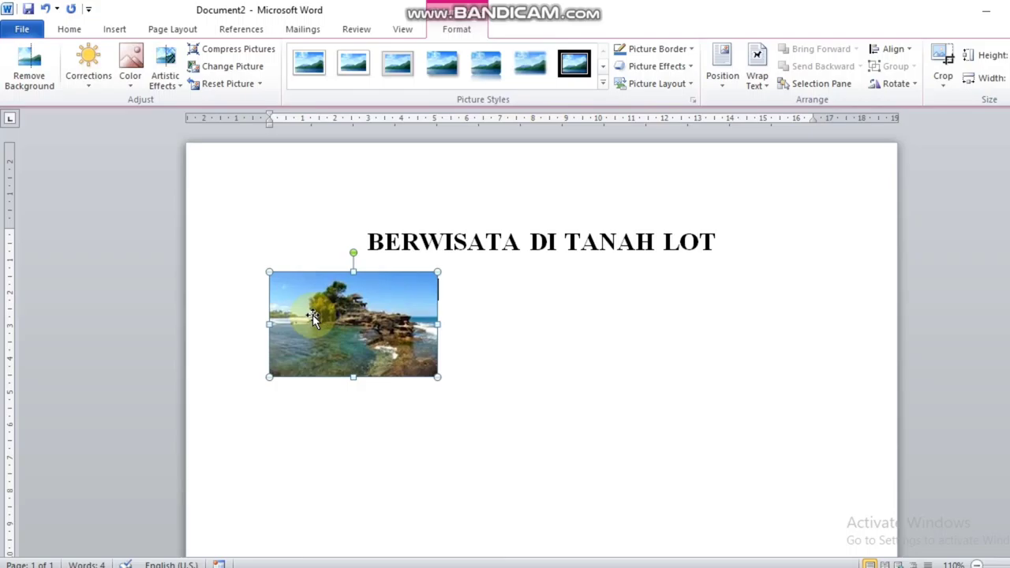
pyautogui.rightClick(363, 323)
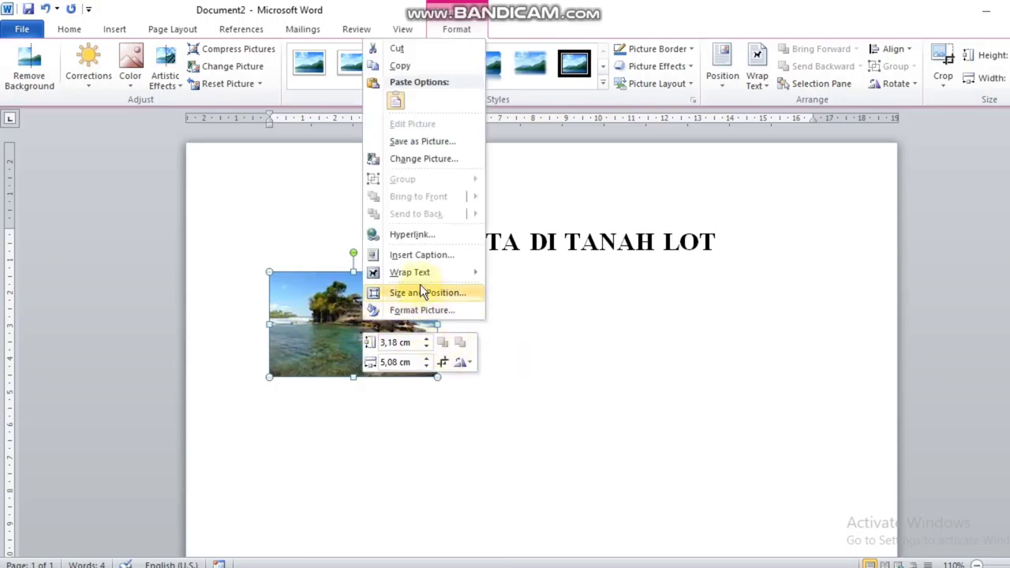
pyautogui.moveTo(420, 272)
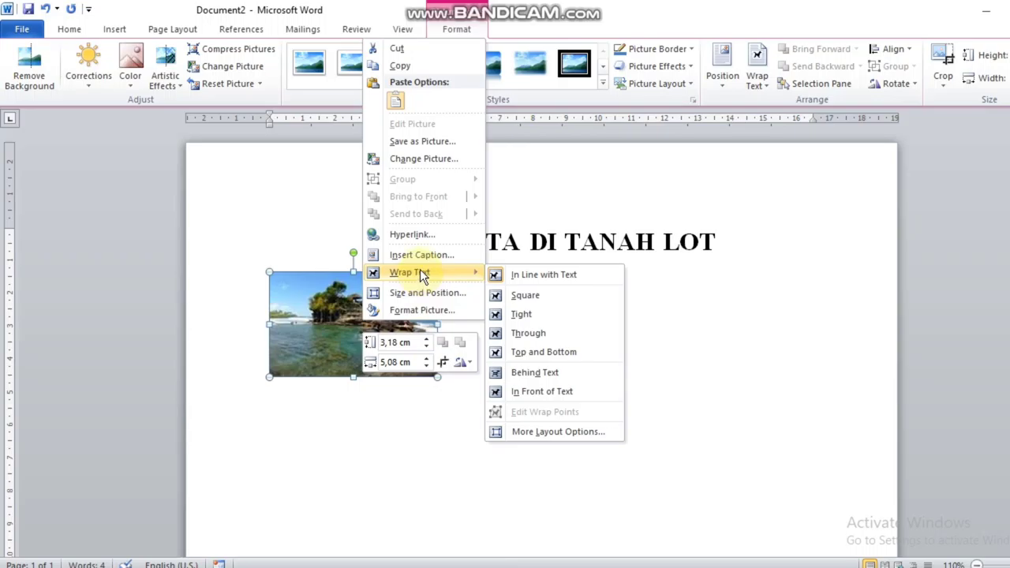
pyautogui.click(522, 315)
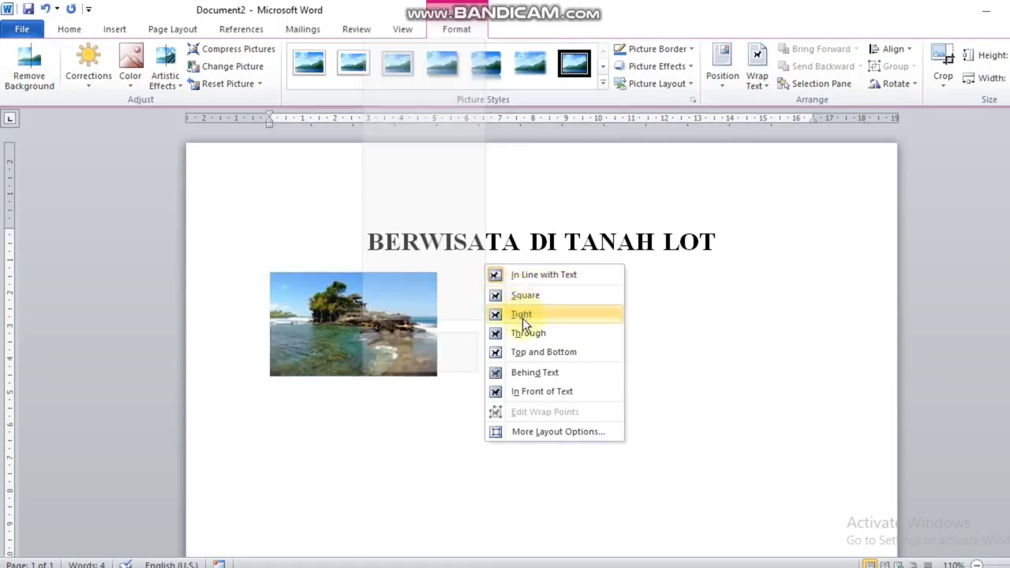
pyautogui.click(527, 373)
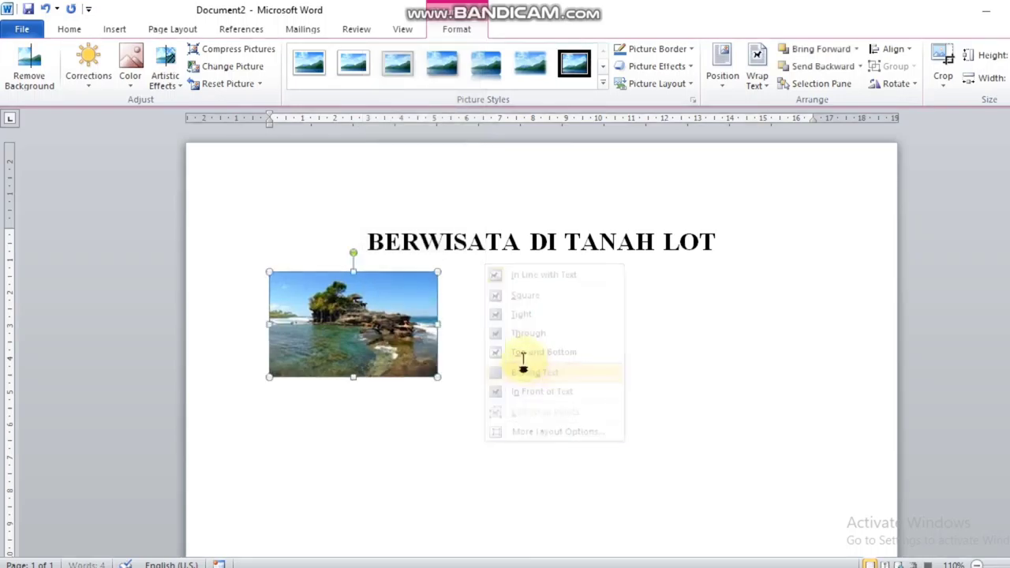
pyautogui.moveTo(402, 319); pyautogui.dragTo(558, 328)
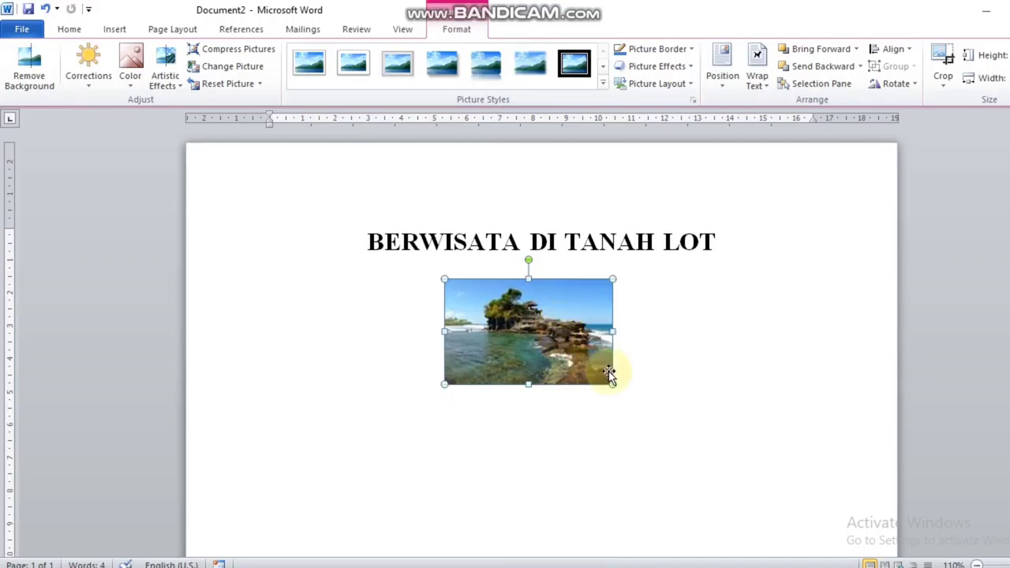
# - Enlarge the Tanah Lot photo and drag it lower, leaving a blank line under the title
pyautogui.moveTo(613, 385)
pyautogui.mouseDown()
pyautogui.moveTo(624, 399)
pyautogui.moveTo(722, 426)
pyautogui.mouseUp()
pyautogui.moveTo(617, 365); pyautogui.dragTo(580, 356)
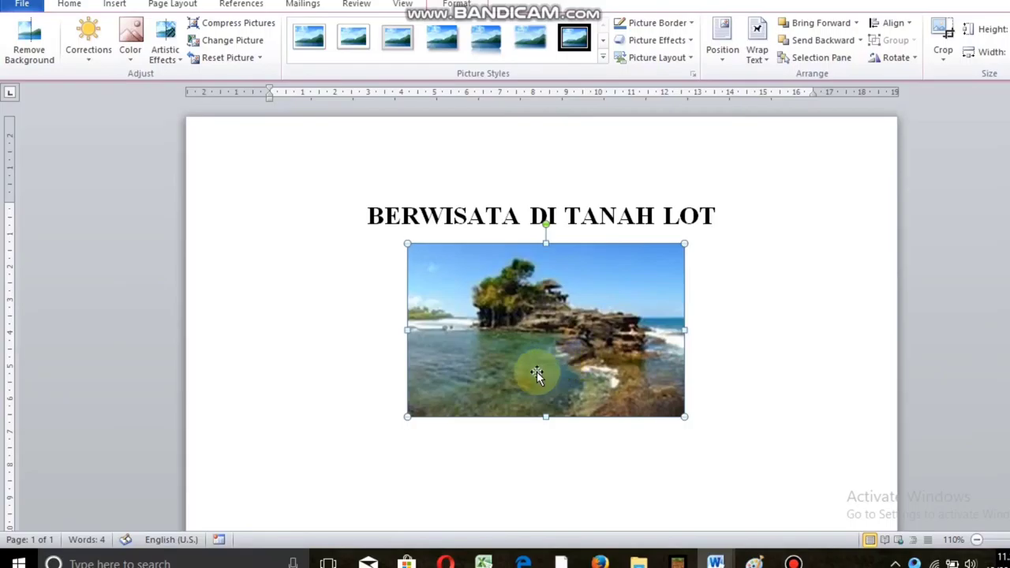
pyautogui.click(365, 383)
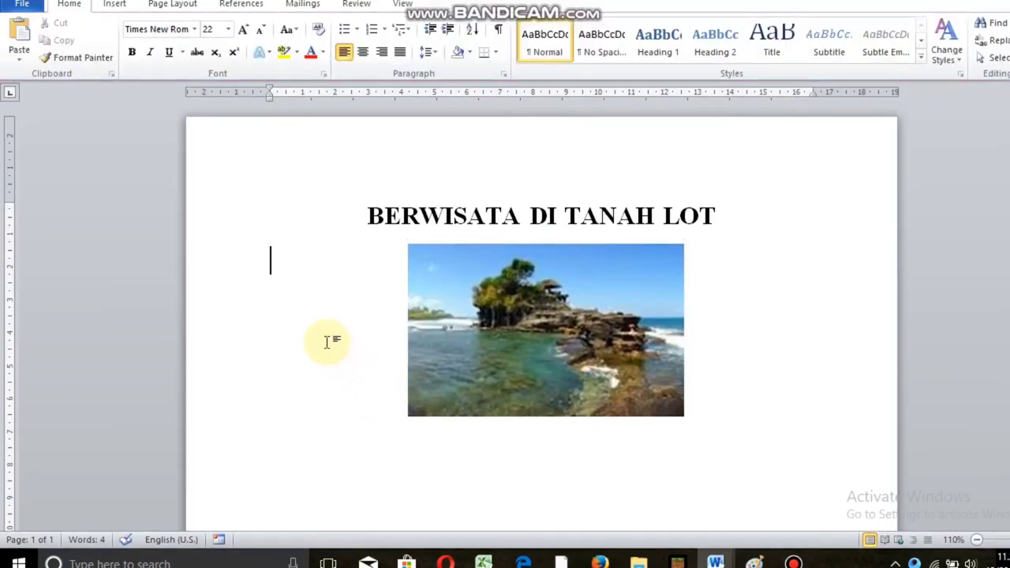
pyautogui.press('Up')
pyautogui.click(320, 249)
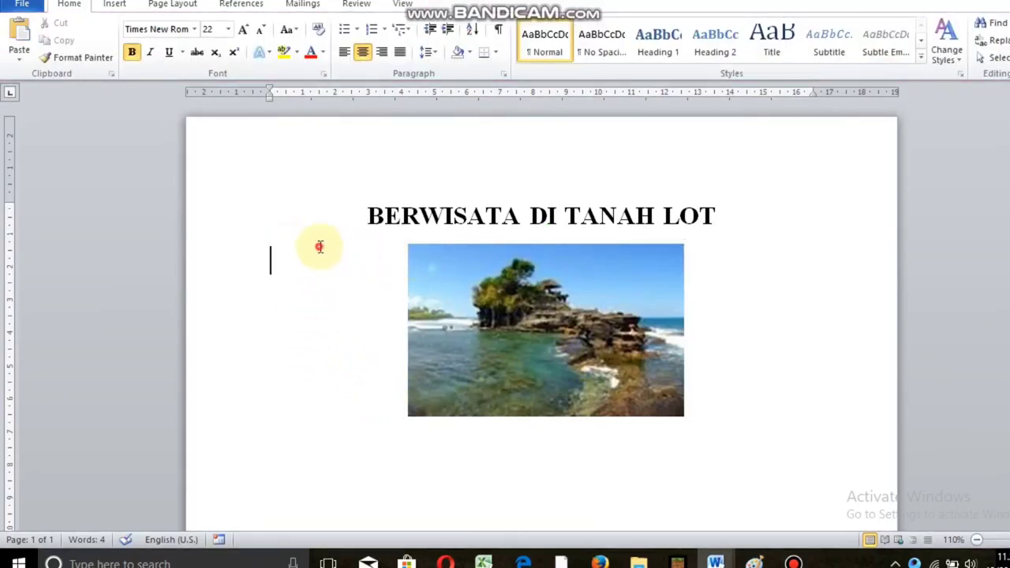
pyautogui.press('Return')
pyautogui.press('Return')
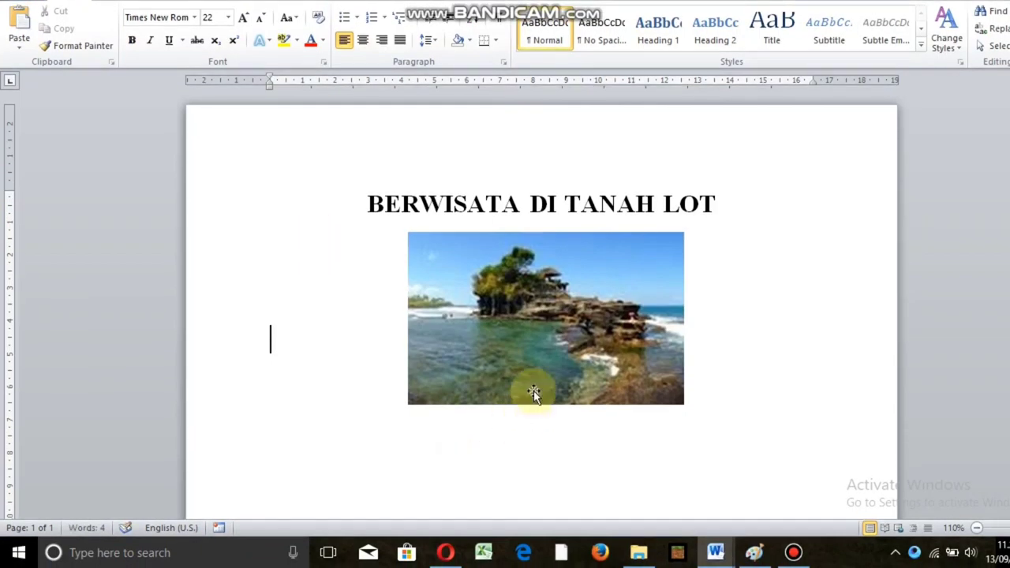
pyautogui.moveTo(541, 354); pyautogui.dragTo(537, 415)
pyautogui.click(302, 237)
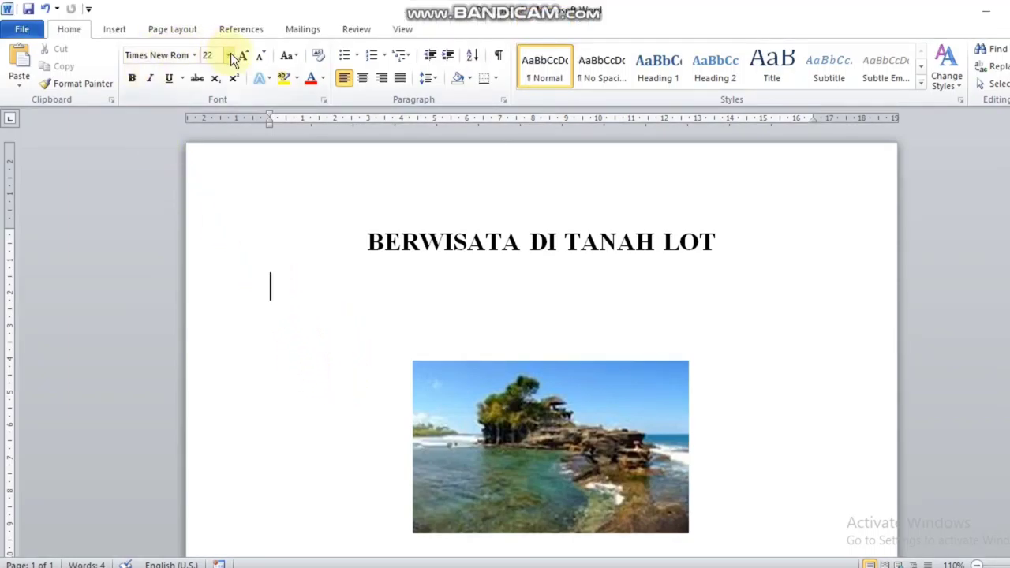
# - Type 'Pulau Bali sangat indah.' in 14-point text on the line under the title
pyautogui.click(228, 55)
pyautogui.click(207, 127)
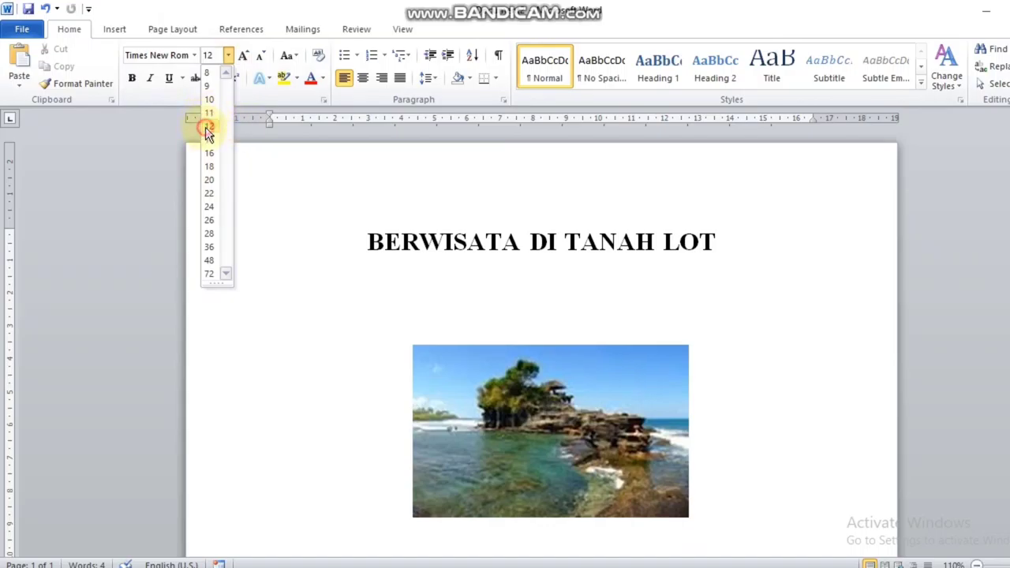
pyautogui.click(228, 56)
pyautogui.click(213, 139)
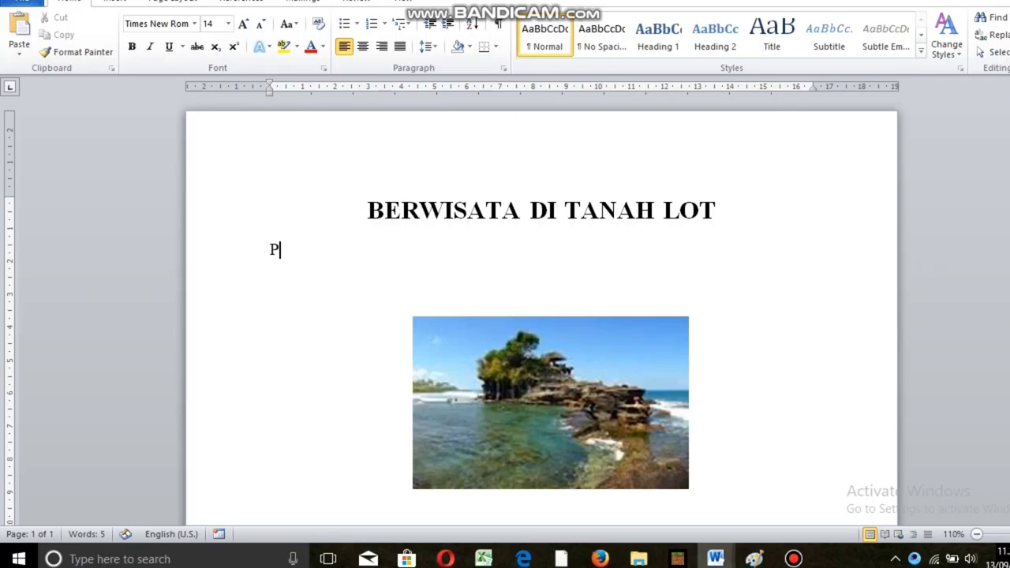
pyautogui.click(269, 244)
pyautogui.write('Pula')
pyautogui.write('u B')
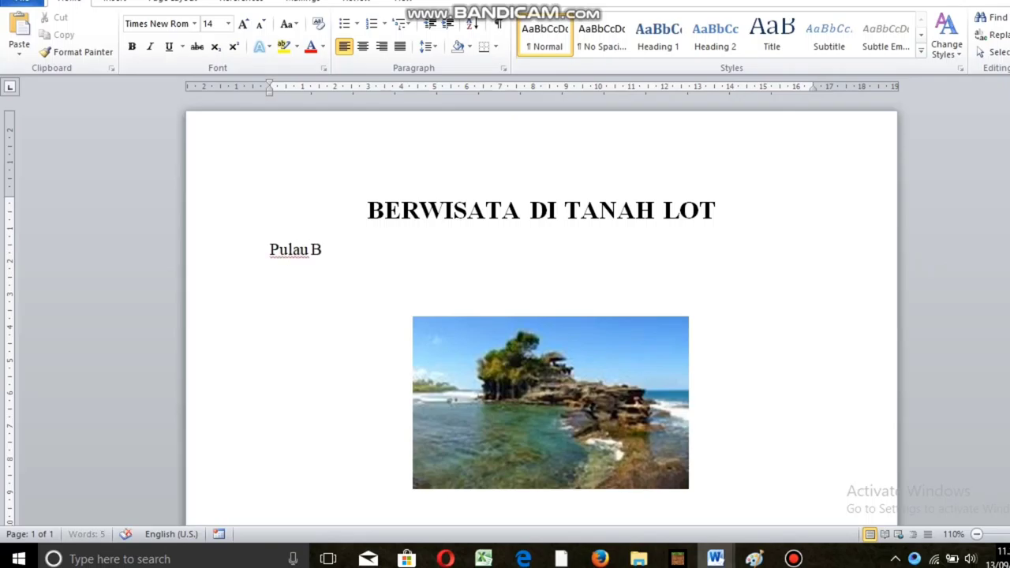
pyautogui.write('li')
pyautogui.press('BackSpace')
pyautogui.press('BackSpace')
pyautogui.press('BackSpace')
pyautogui.write('B')
pyautogui.write('ali sa')
pyautogui.write('ngat o')
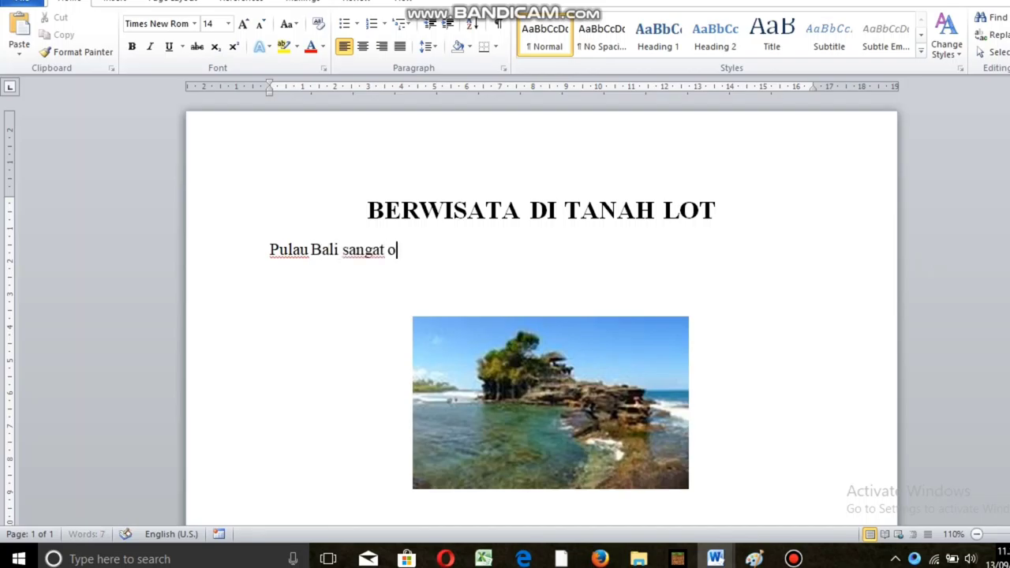
pyautogui.press('BackSpace')
pyautogui.write('dah.')
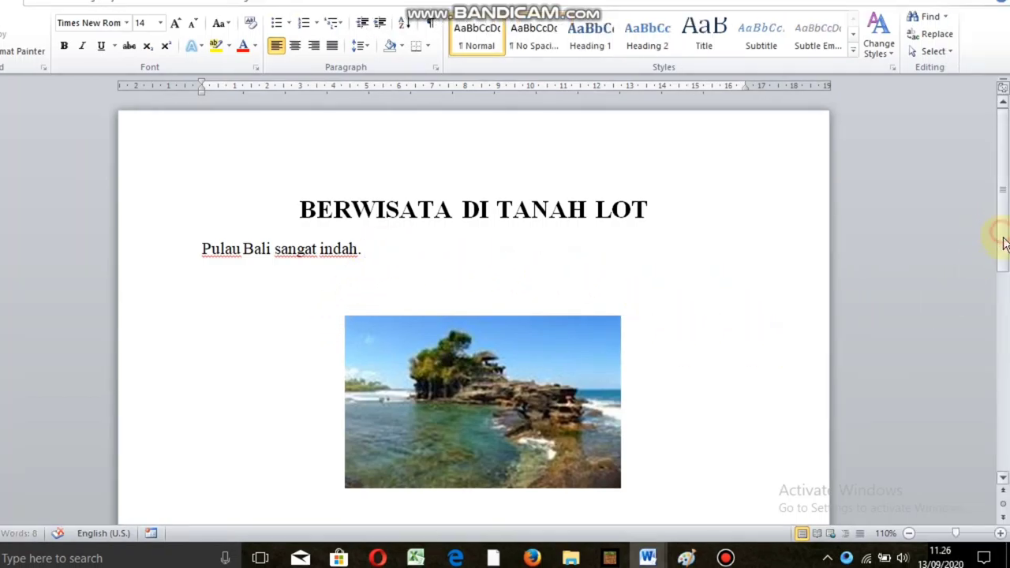
# - Nudge the photo up toward the intro sentence and add an empty line below it
pyautogui.moveTo(998, 231); pyautogui.dragTo(993, 266)
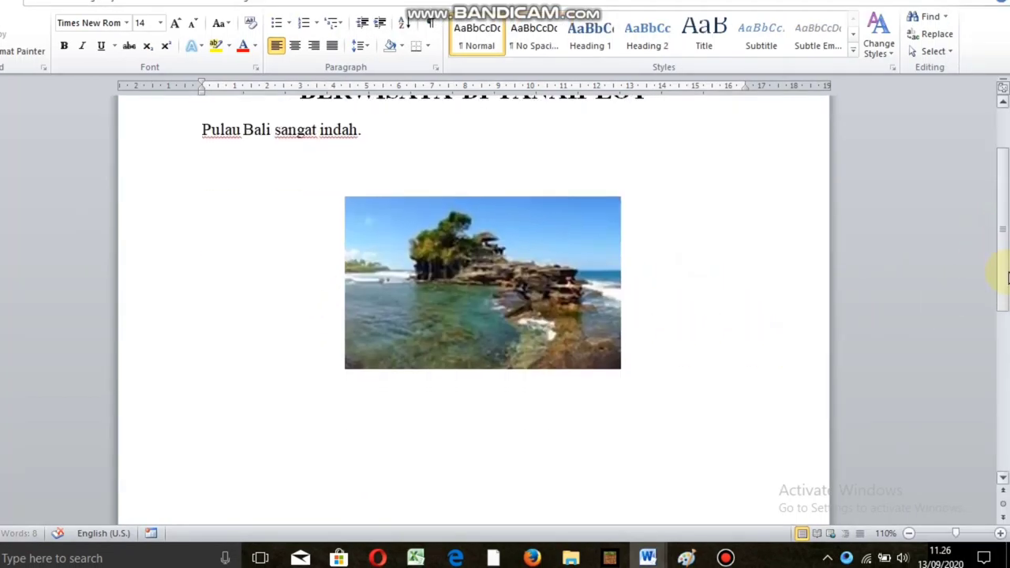
pyautogui.moveTo(638, 332); pyautogui.dragTo(636, 303)
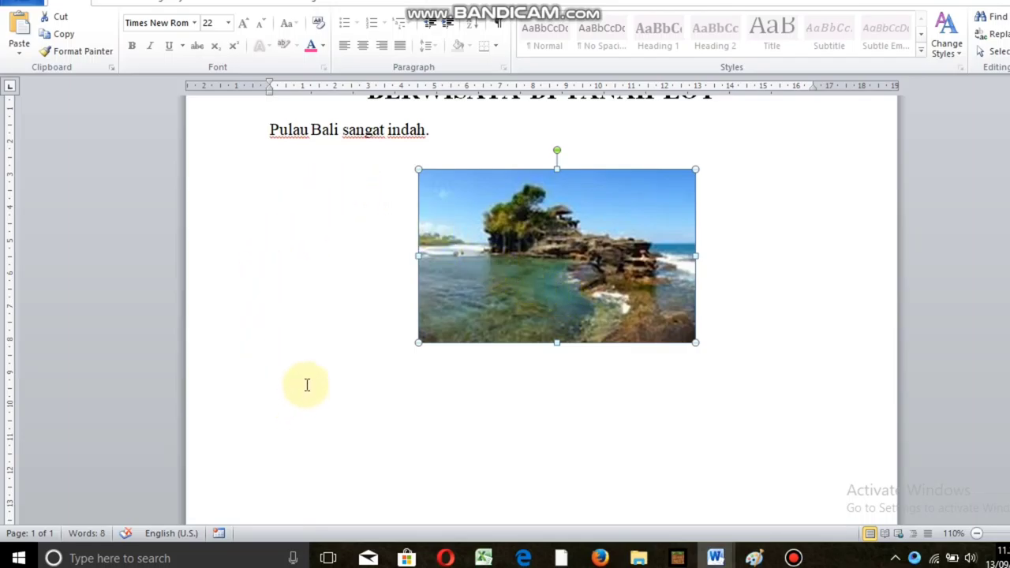
pyautogui.click(281, 369)
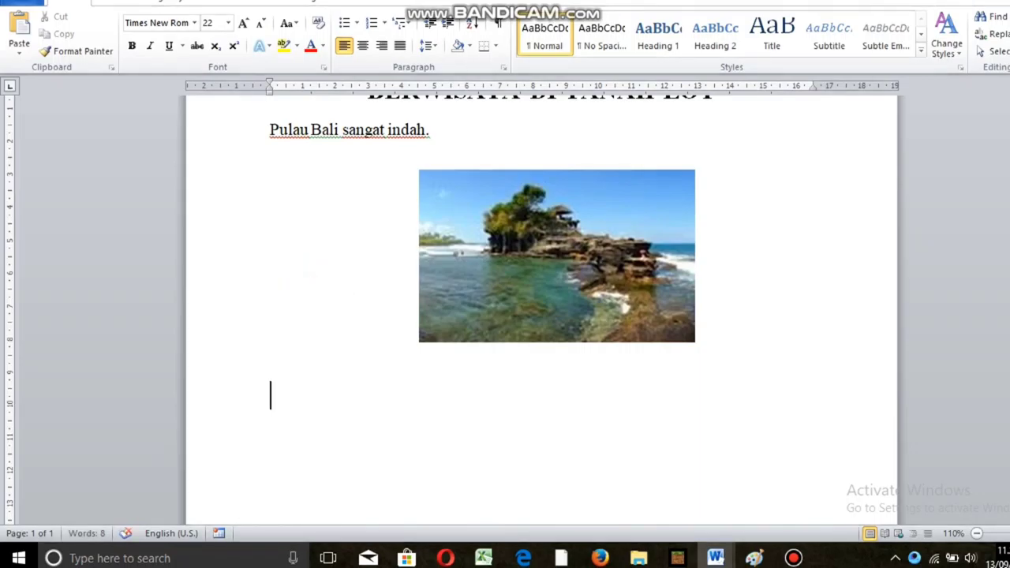
pyautogui.press('Down')
pyautogui.write('hfkgjh')
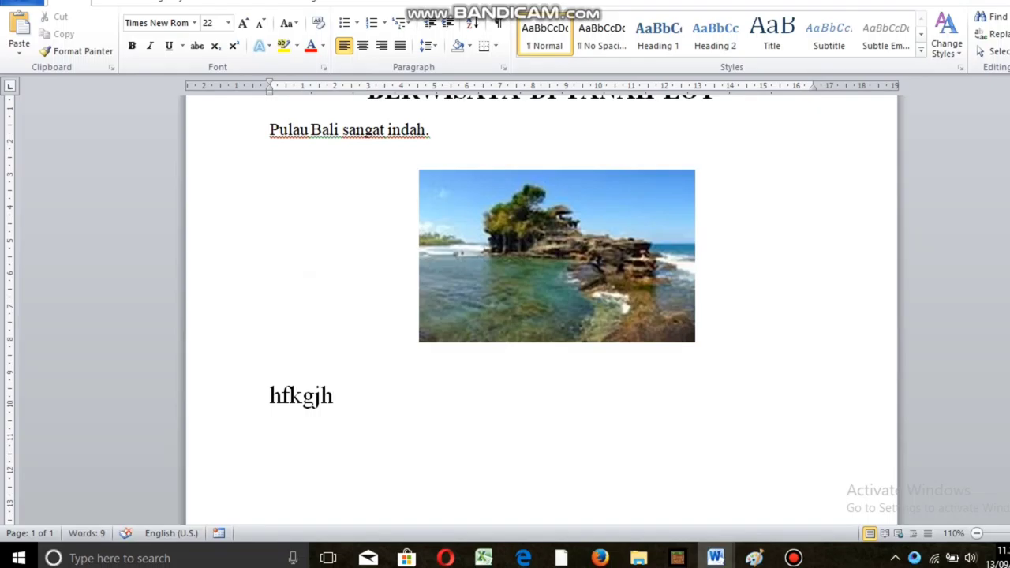
pyautogui.press('BackSpace')
pyautogui.press('BackSpace')
pyautogui.press('BackSpace')
pyautogui.press('BackSpace')
pyautogui.press('BackSpace')
pyautogui.press('BackSpace')
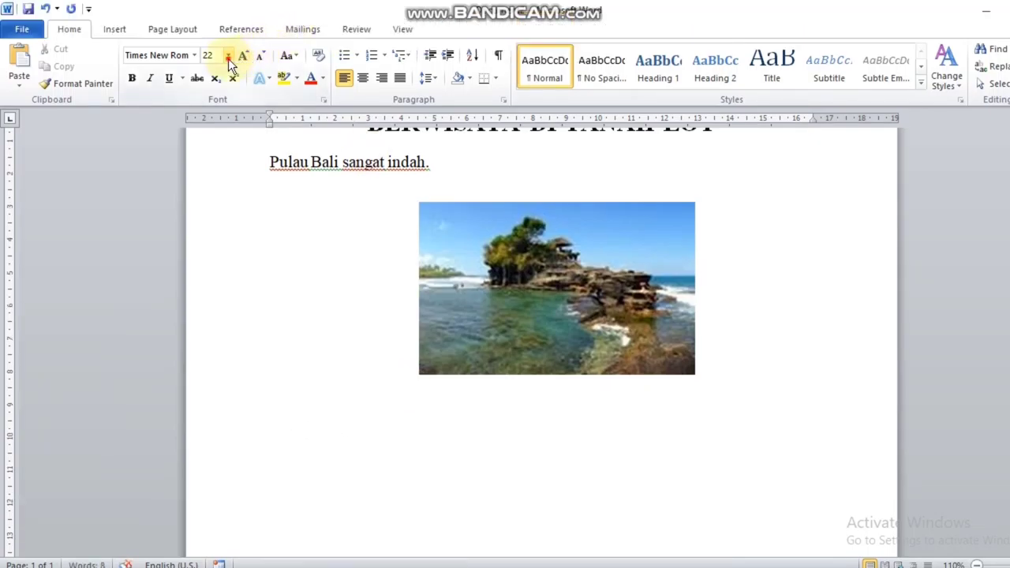
# - Type 'Di tanah lot terdapat ....' in 16-point text below the photo
pyautogui.click(228, 56)
pyautogui.click(213, 144)
pyautogui.click(227, 55)
pyautogui.click(208, 154)
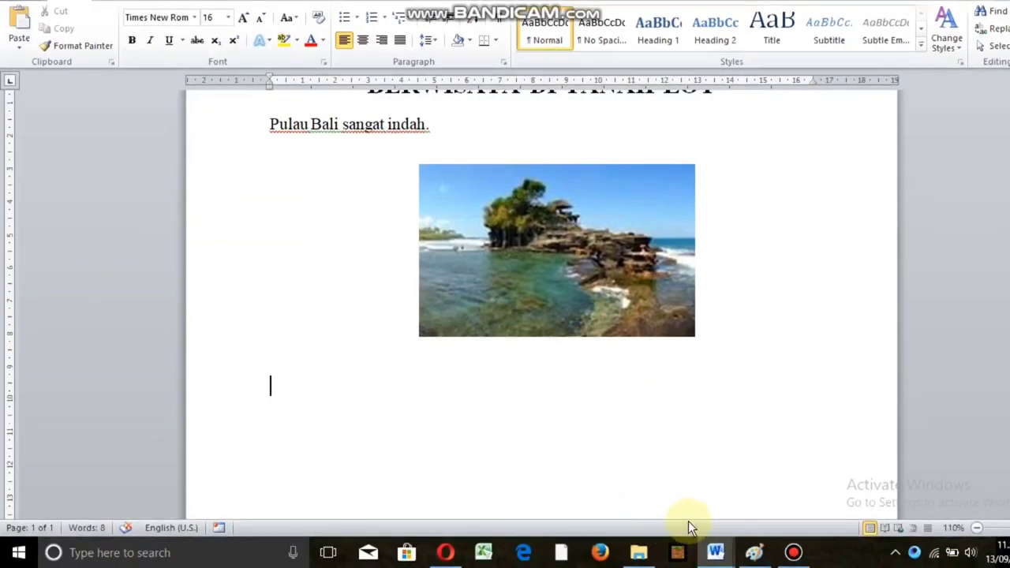
pyautogui.write('di tanah ')
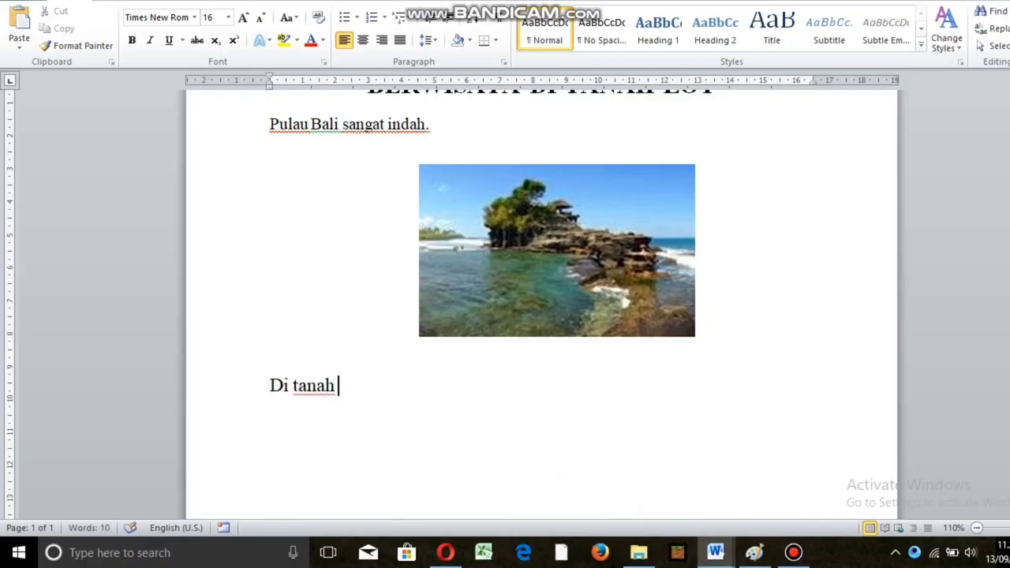
pyautogui.write('lo')
pyautogui.write('t r')
pyautogui.press('BackSpace')
pyautogui.write('terdapa')
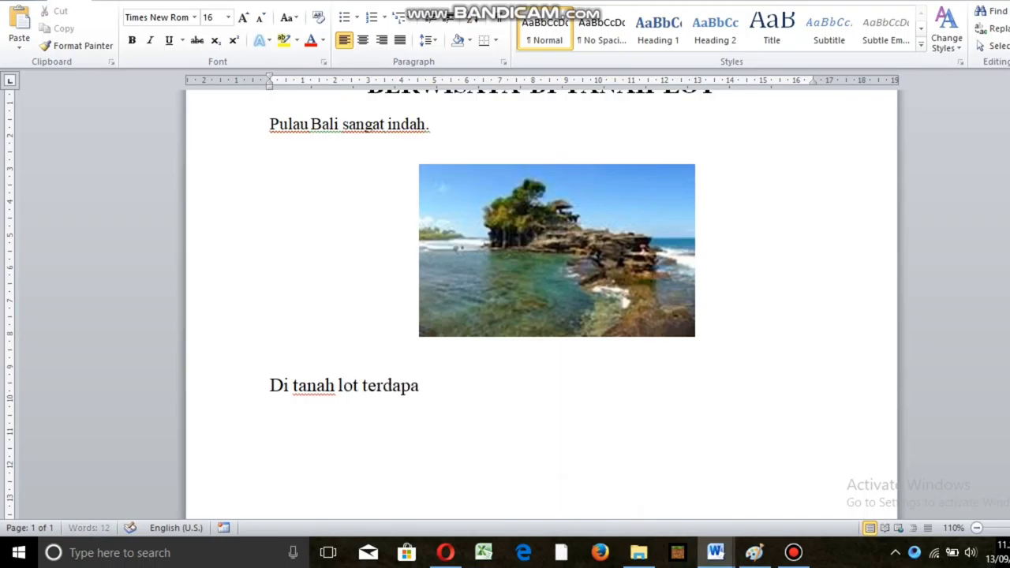
pyautogui.write('t .')
pyautogui.write('...')
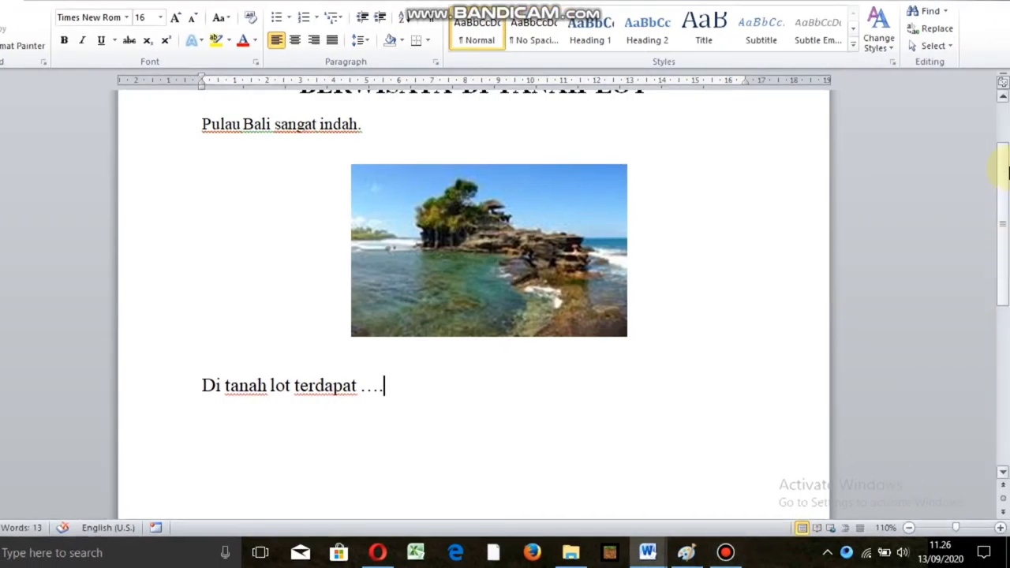
pyautogui.moveTo(1005, 237); pyautogui.dragTo(1007, 214)
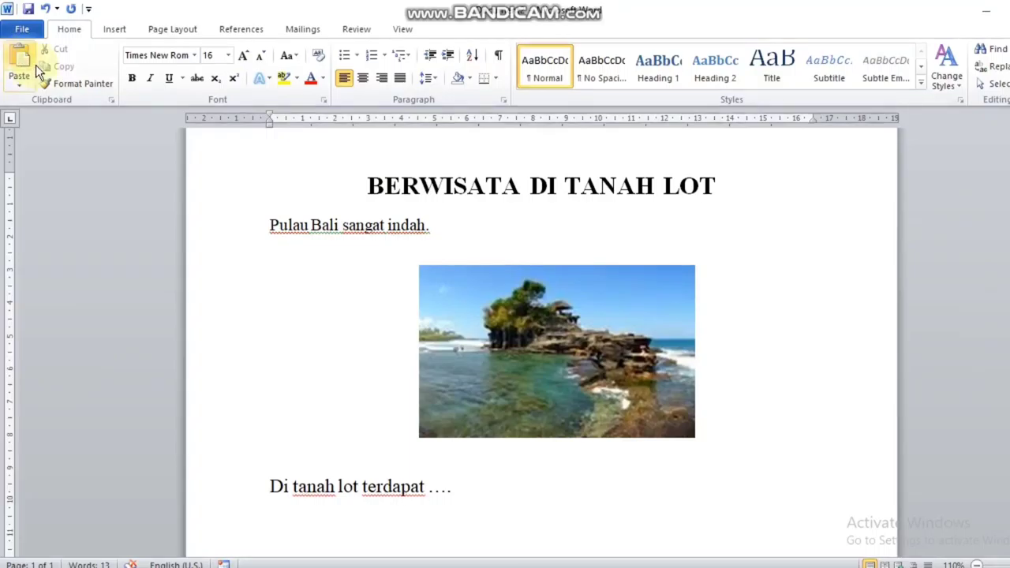
pyautogui.click(110, 34)
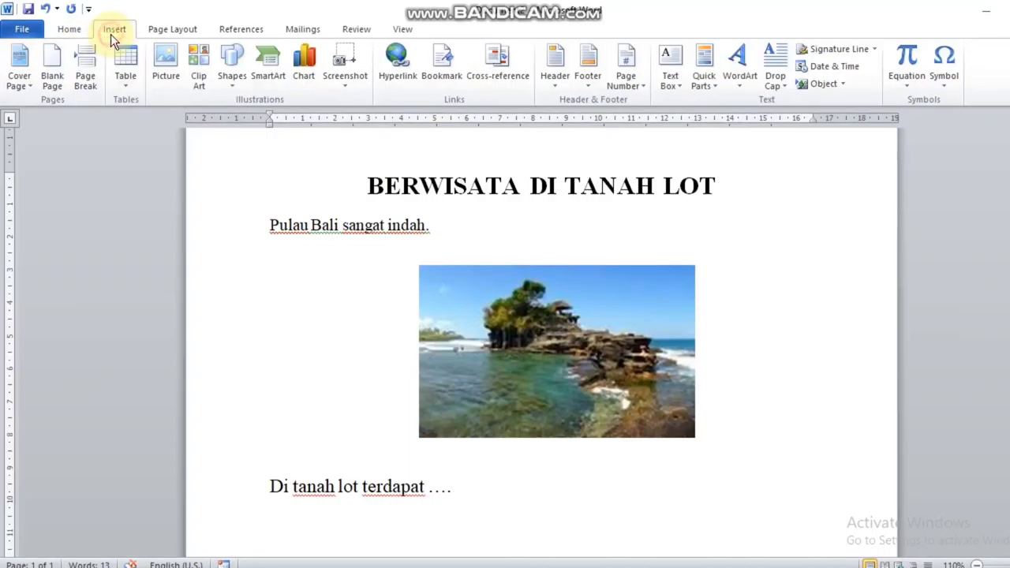
pyautogui.click(166, 75)
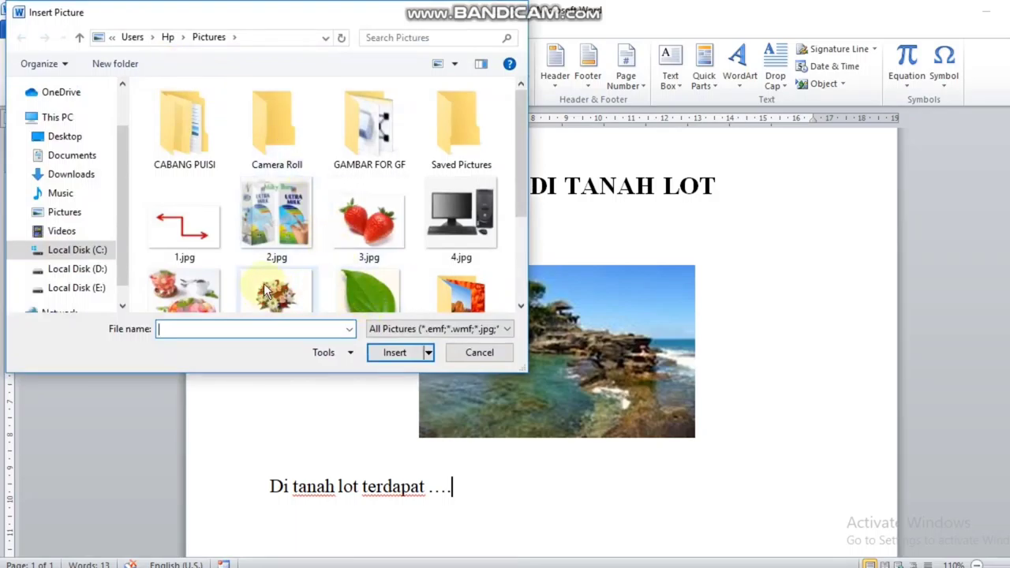
pyautogui.moveTo(518, 139); pyautogui.dragTo(519, 225)
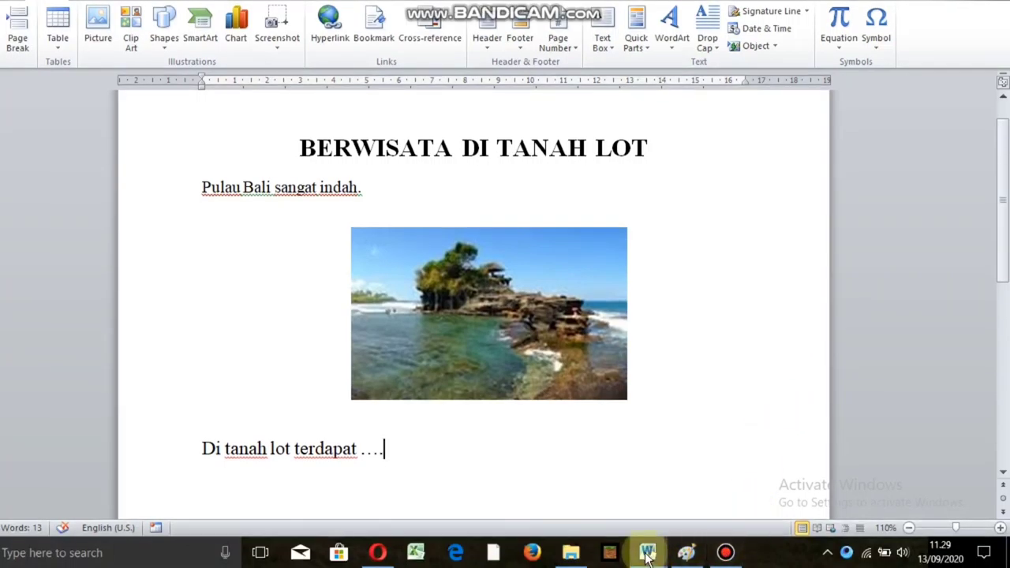
# - Switch to the Ayo.docx document using its Word taskbar preview
pyautogui.moveTo(648, 555)
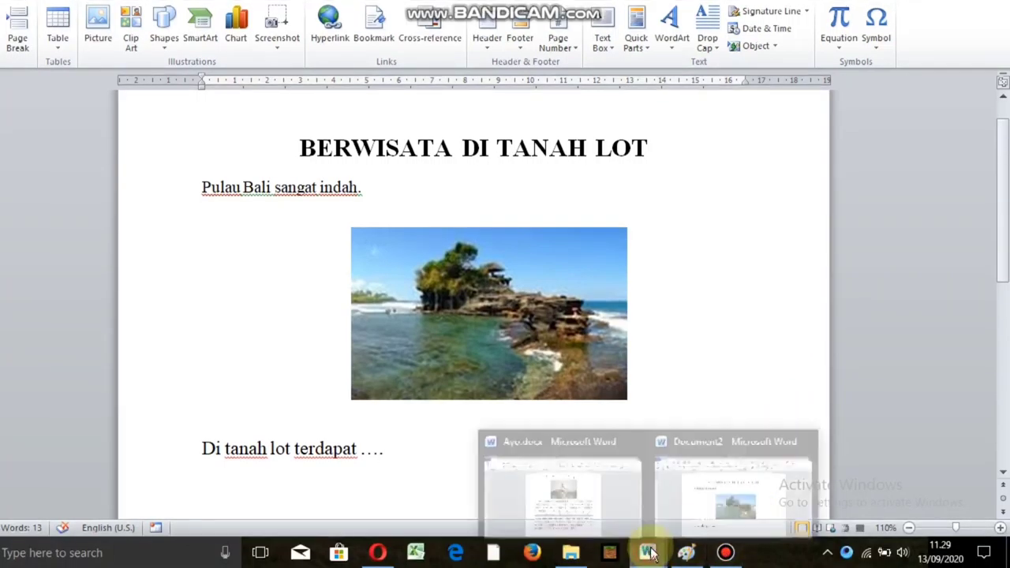
pyautogui.click(614, 486)
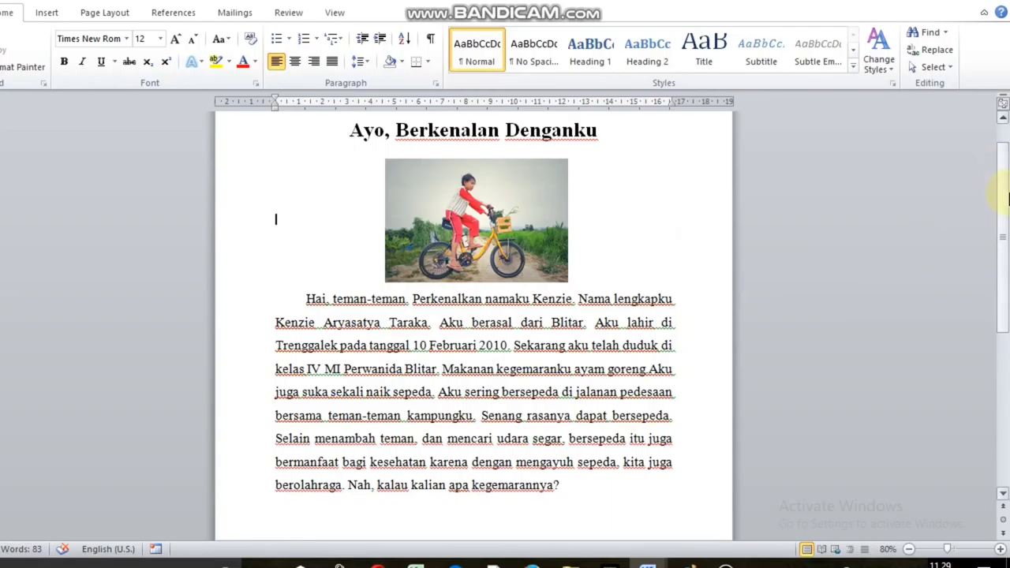
pyautogui.moveTo(1006, 198)
pyautogui.mouseDown()
pyautogui.moveTo(1006, 207)
pyautogui.moveTo(1004, 188)
pyautogui.mouseUp()
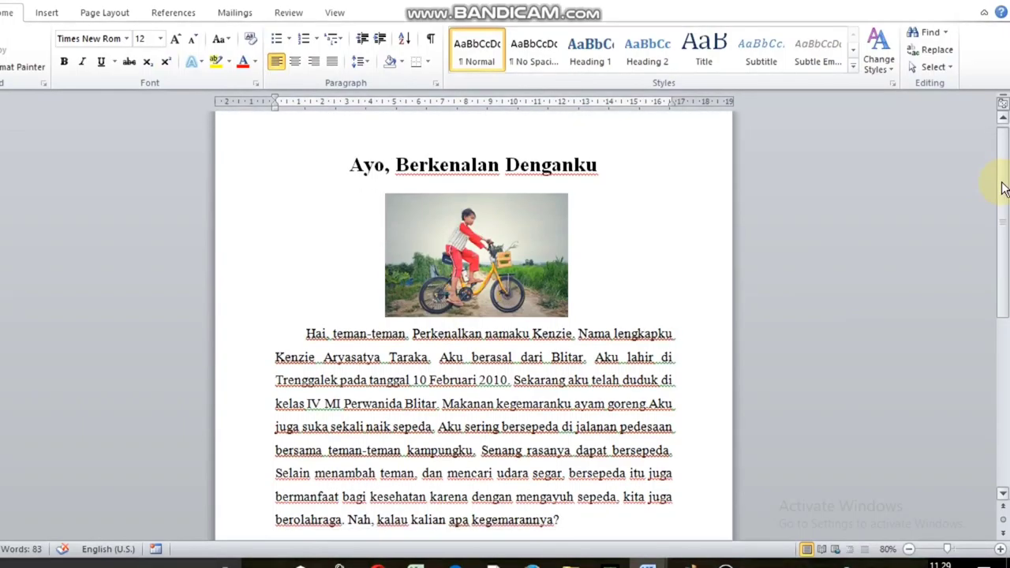